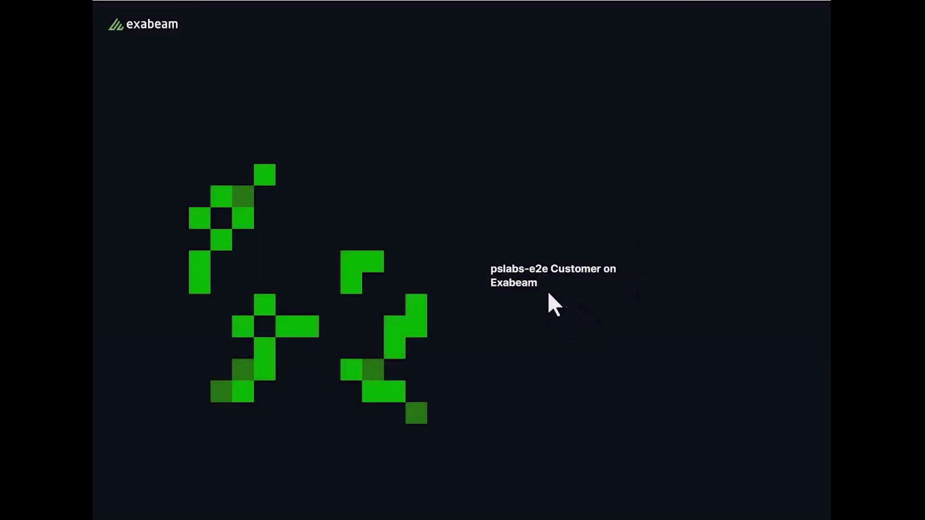
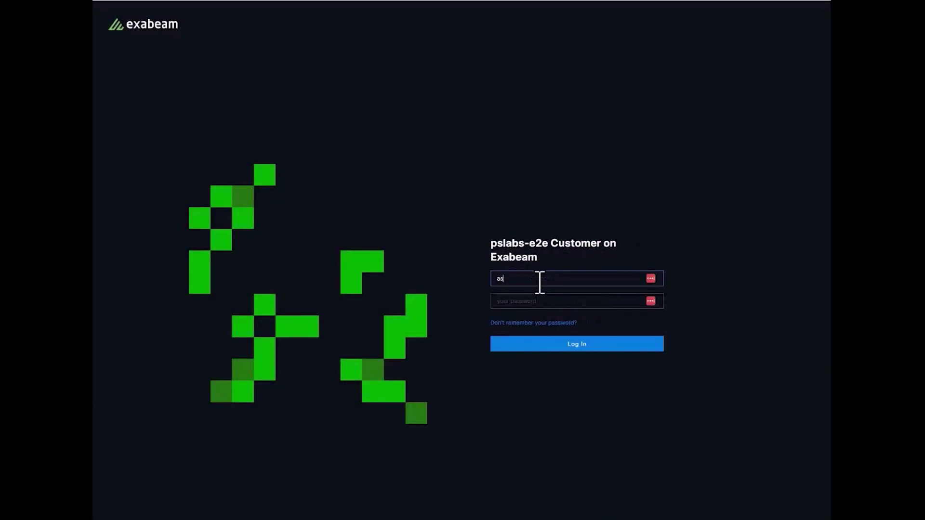
Step: Log in to the pslabs-e2e instance with the entered email and password
left_click(567, 337)
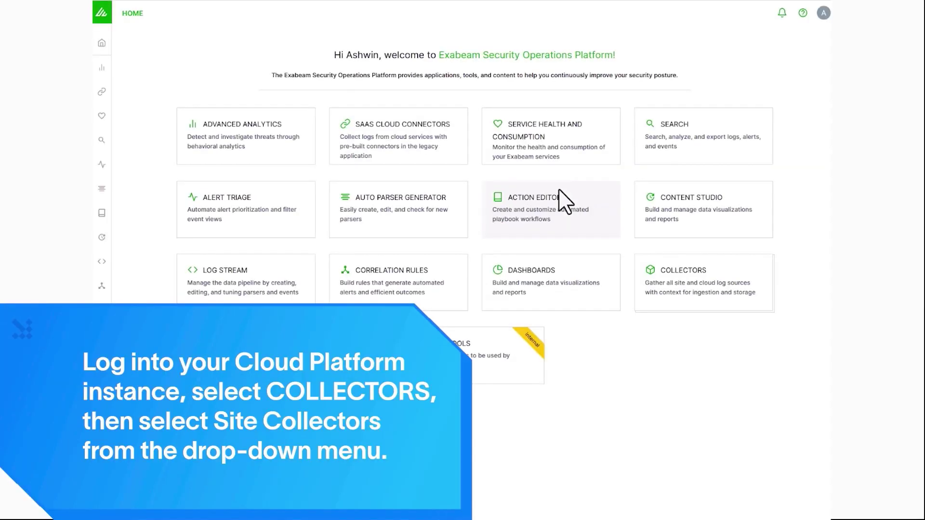
Step: Go to Collectors > Site Collectors and show the Site Collector Instances list
left_click(693, 289)
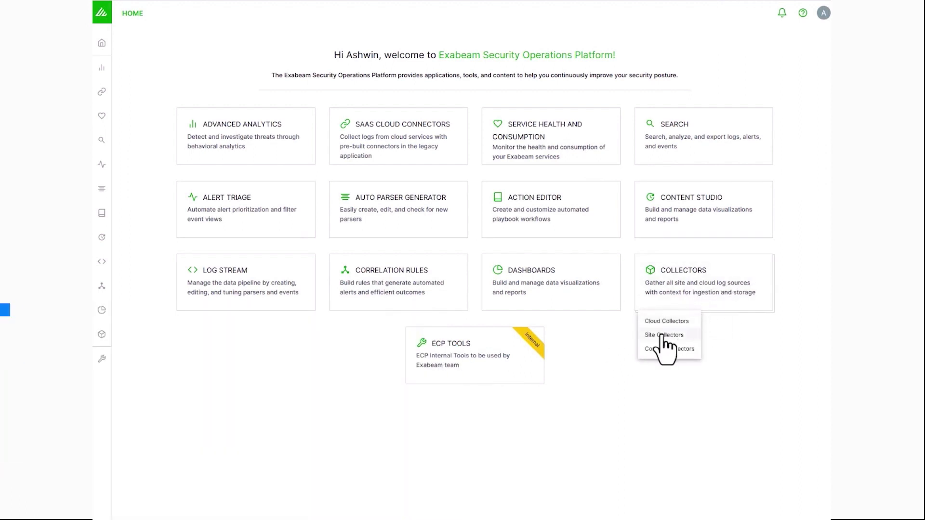
left_click(662, 335)
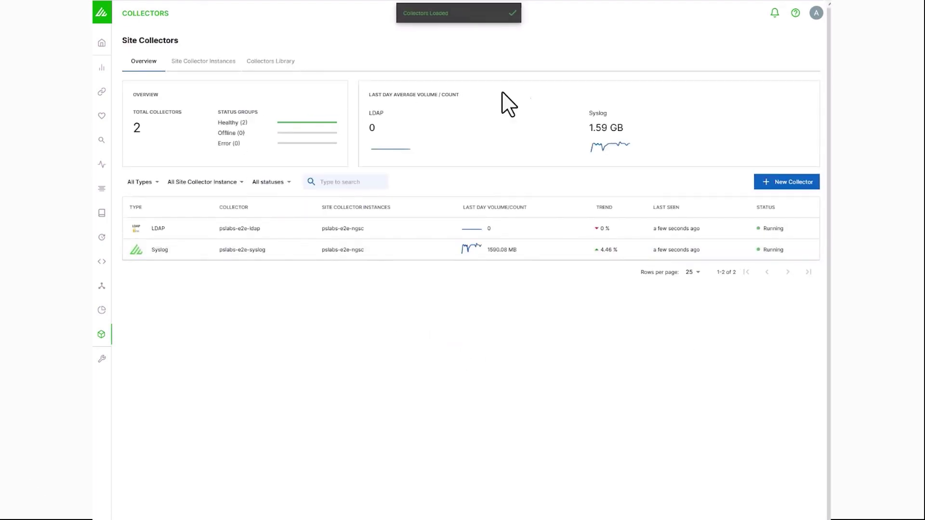
left_click(196, 72)
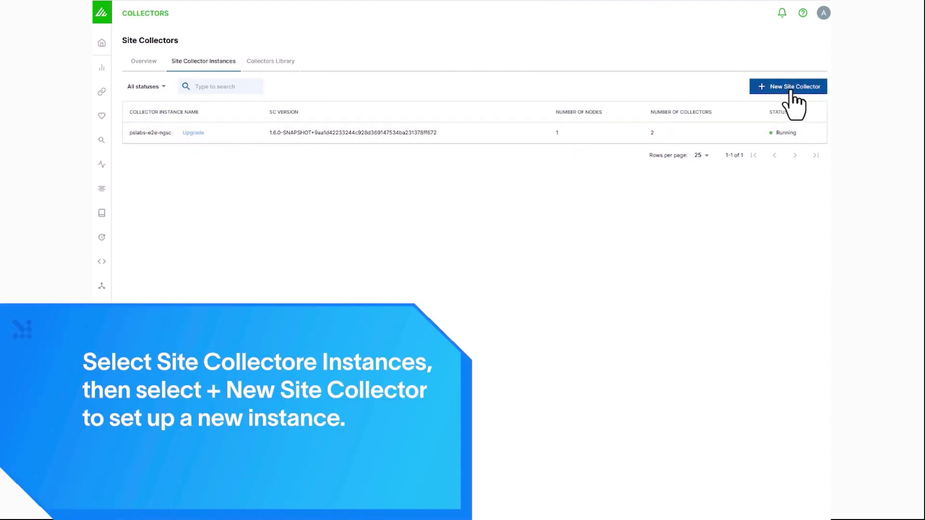
Step: Start a new site collector instance and name it NGSC-Lab
left_click(795, 87)
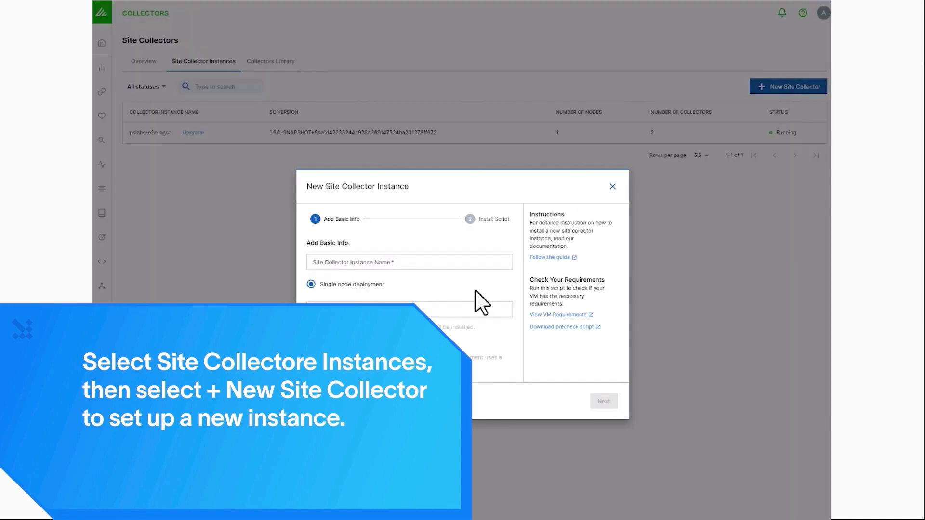
left_click(392, 262)
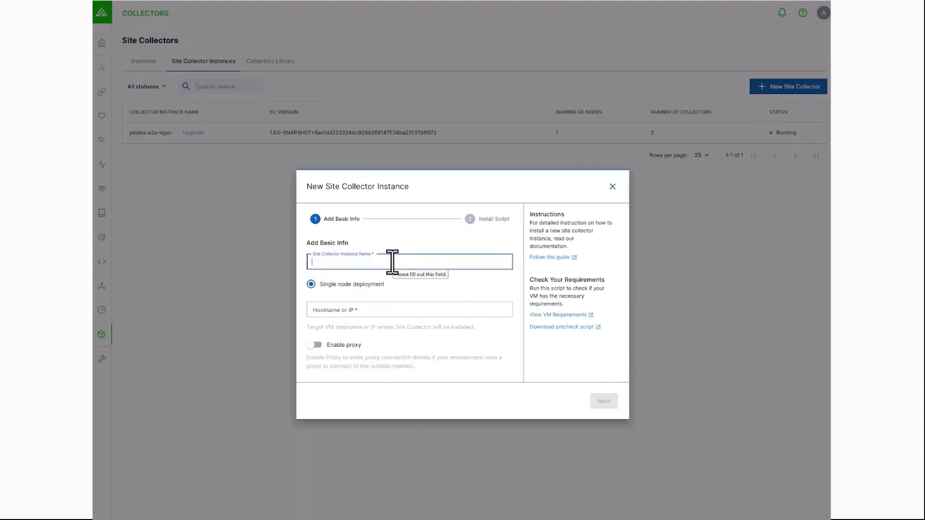
type("NGSC-")
type("Lab")
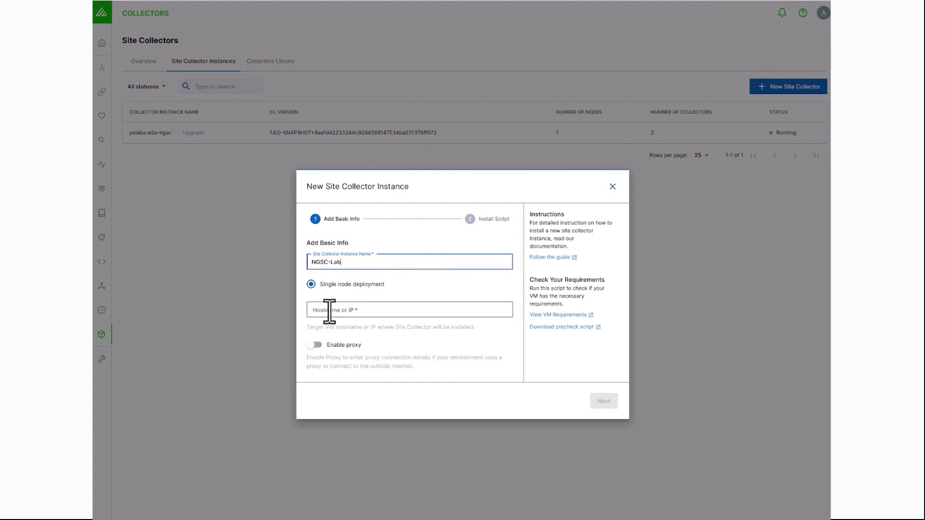
left_click(328, 312)
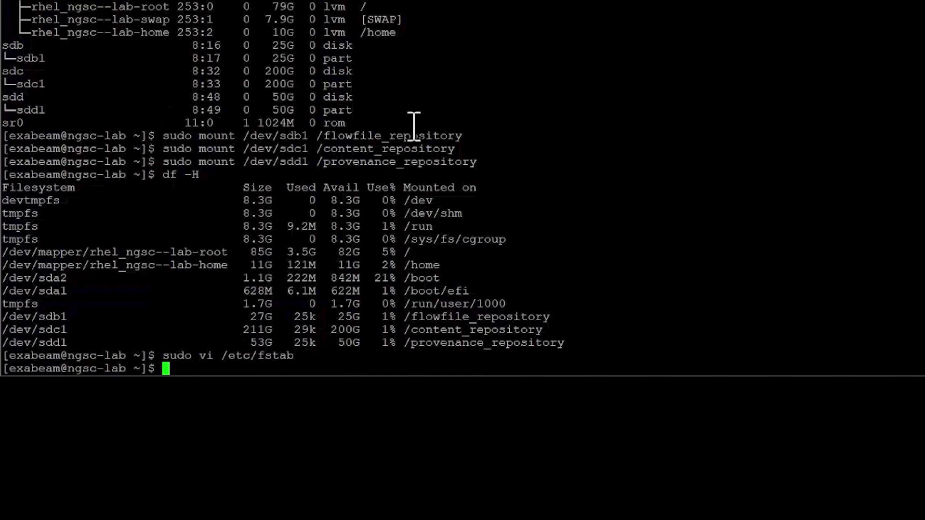
type("ip a")
Step: Run 'ip a' on the VM and copy its ens192 address 192.168.200.104
key("Return")
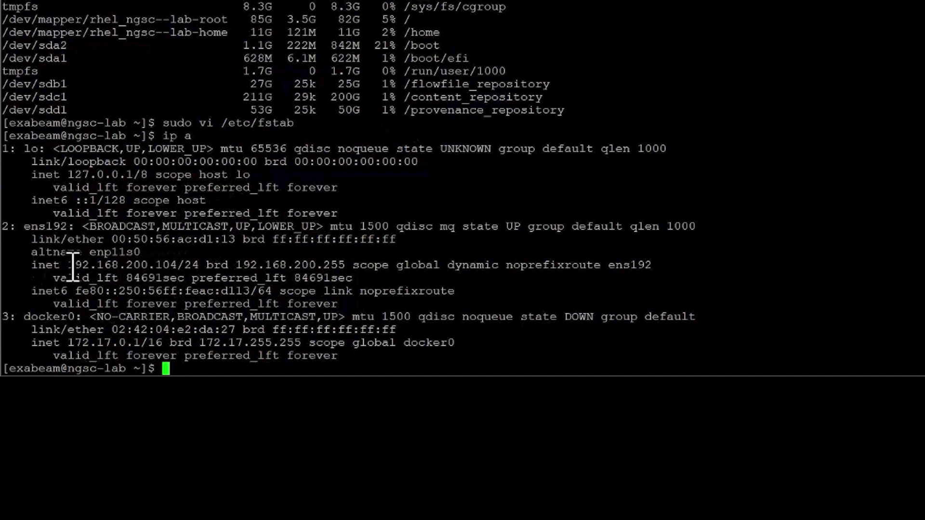
left_click_drag(67, 266, 176, 265)
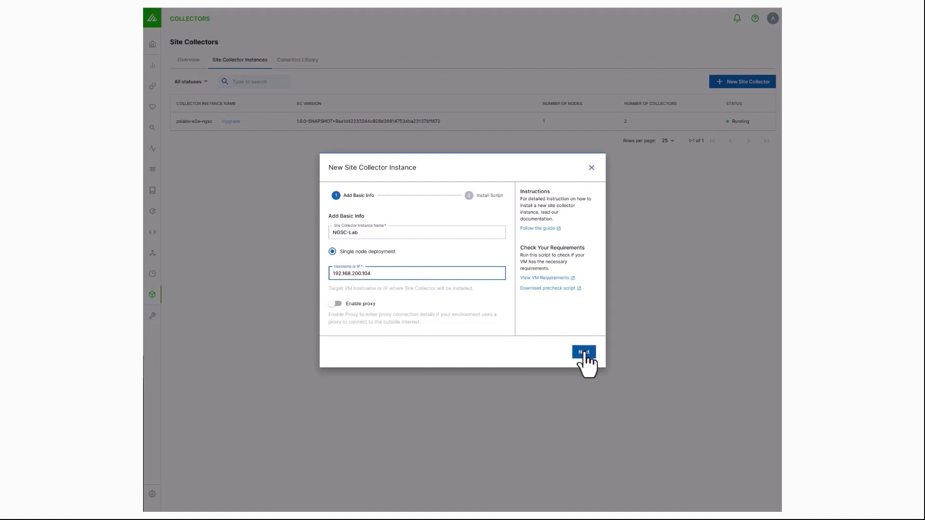
Step: Set the host to 192.168.200.104 and advance to the install script step
left_click(583, 351)
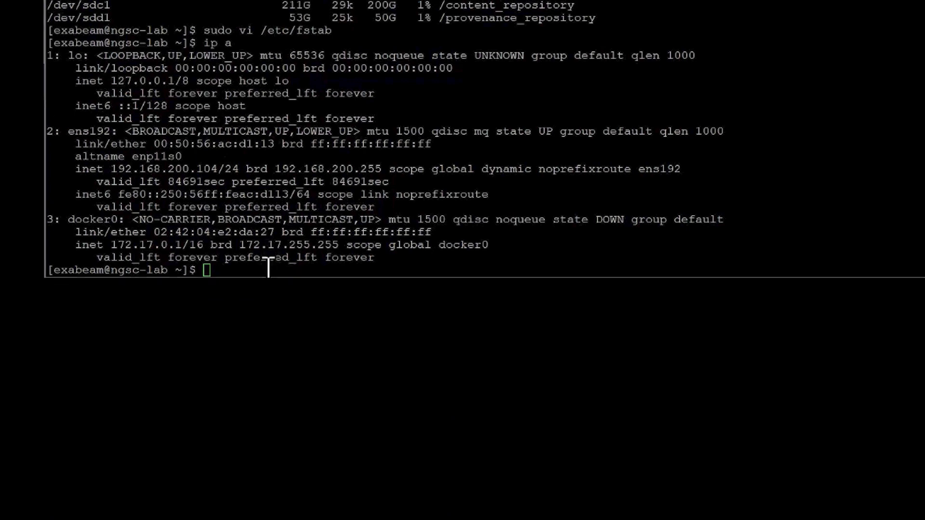
type("curl -Ss https://storage.googleapis.com/ngsc_update/exa-cloud-prod/pre-check.sh | sudo bash -s")
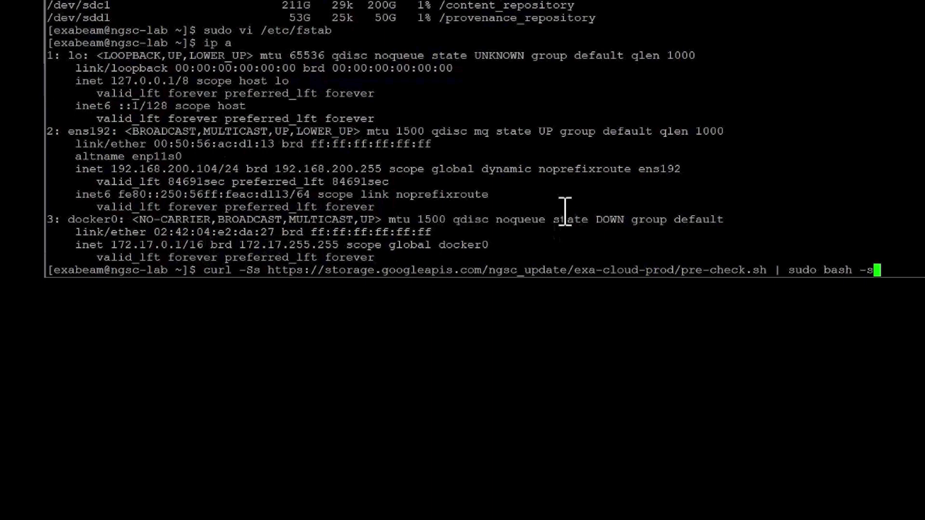
Step: Run the sudo pre-check script, start the ngsc_install screen session, and copy the token install command
key("Return")
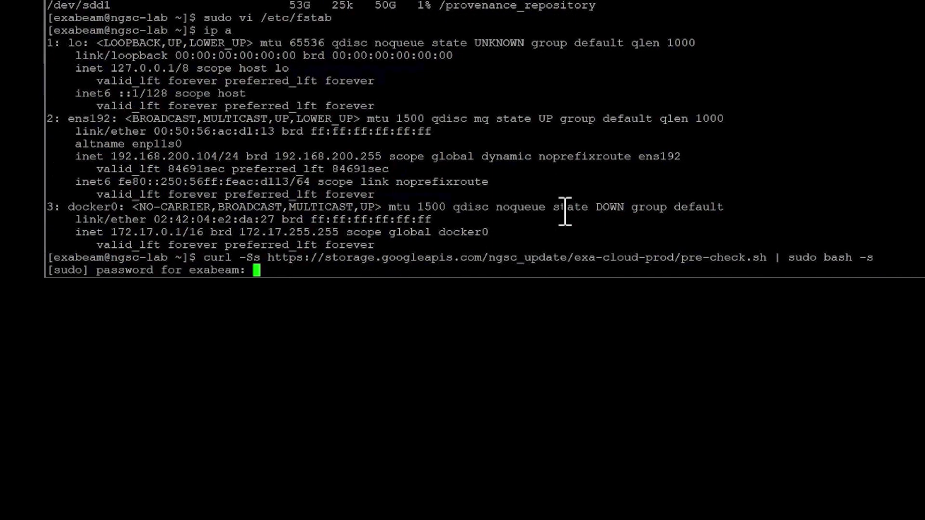
key("Return")
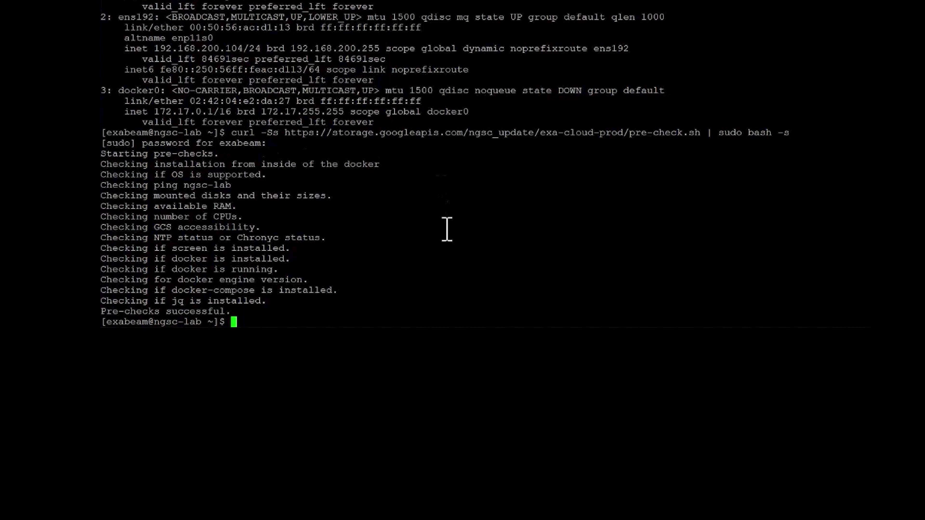
type("sudo screen -LS ngsc_install")
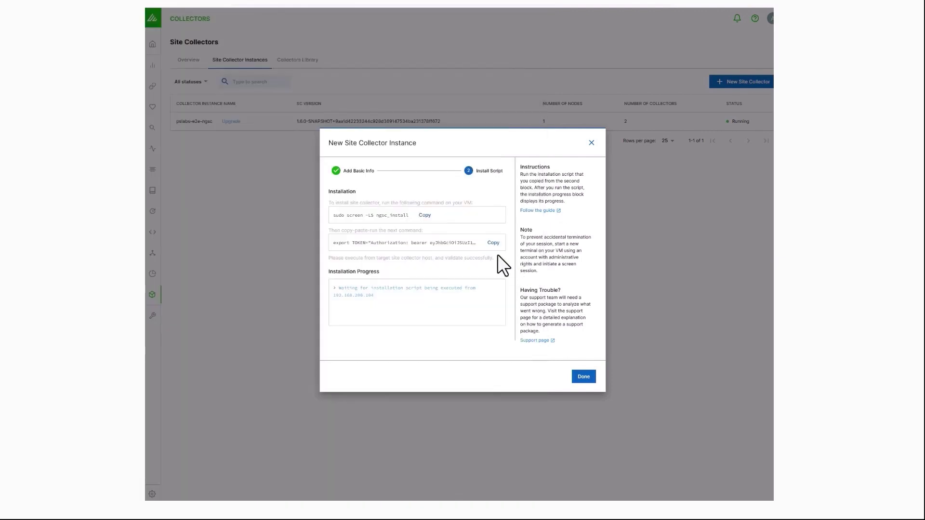
left_click(493, 244)
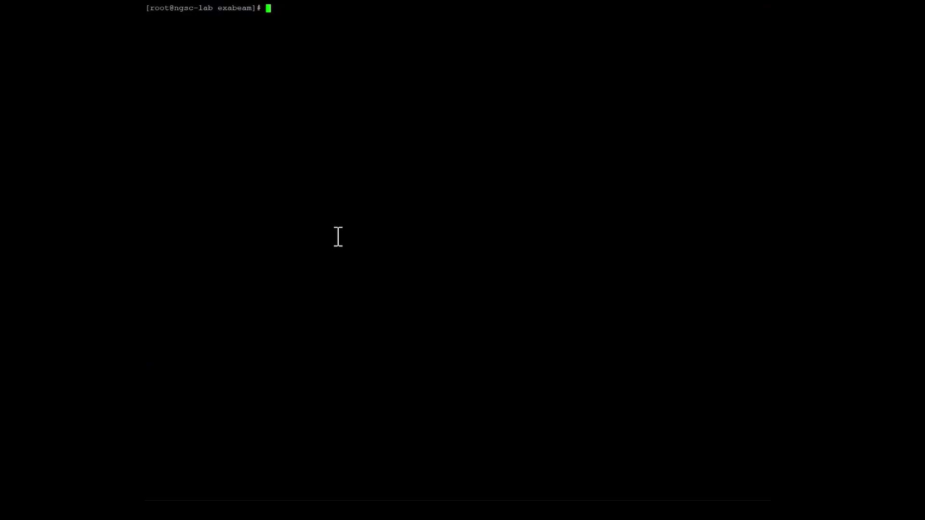
Step: Run the export TOKEN installation command until NGSC reports installed successfully
key("ctrl+shift+v")
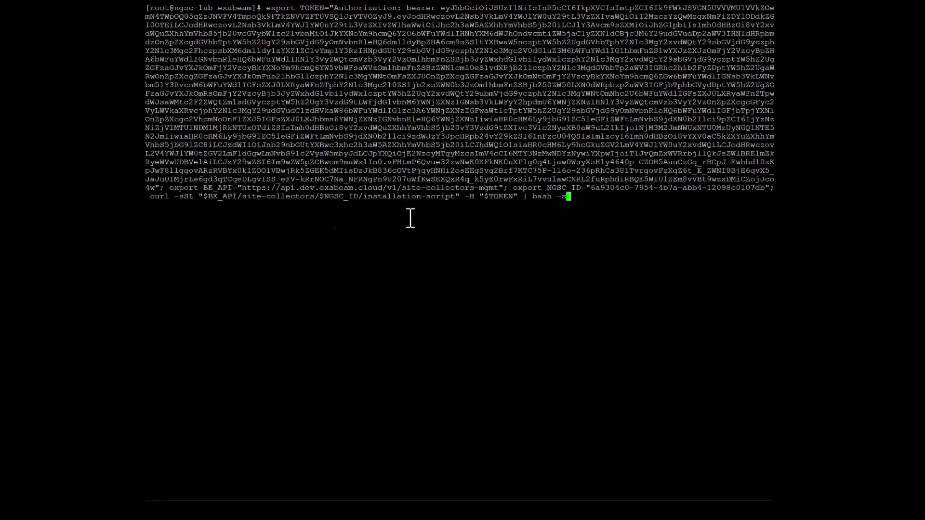
key("Return")
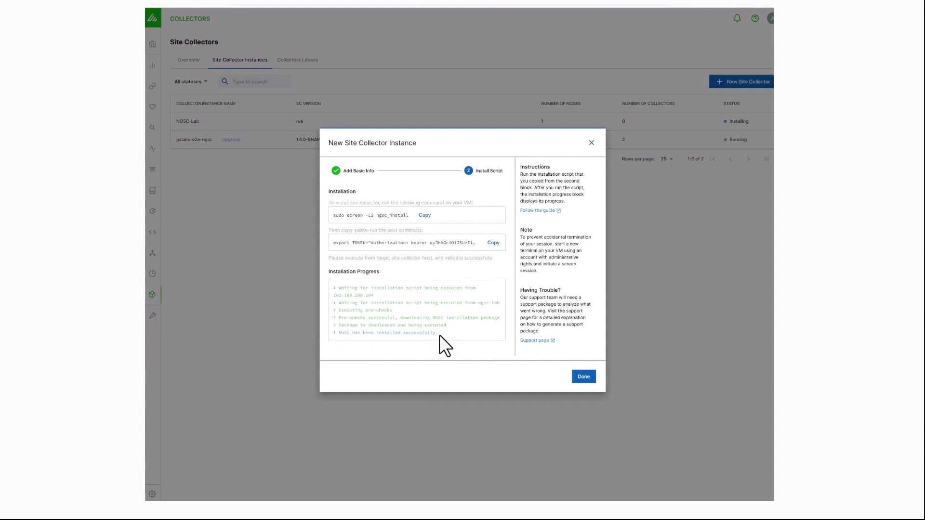
Step: Finish the wizard with Done to show the 'You're almost there!' confirmation for NGSC-Lab
left_click(586, 376)
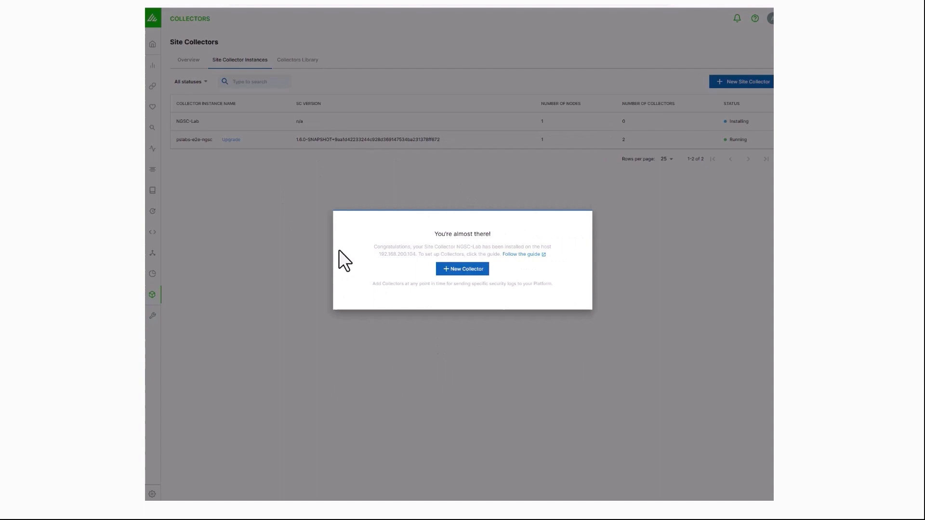